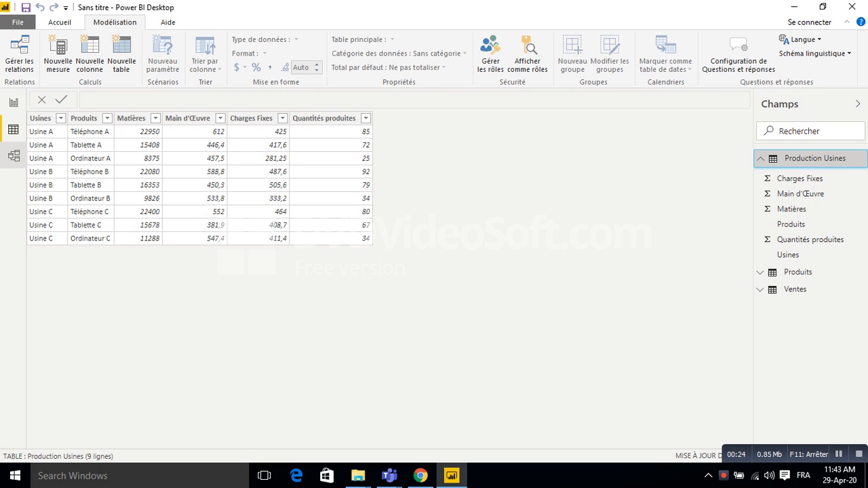
Review the model's table relationships and the data in the Production Usines and Ventes tables
{"action": "left_click", "coordinate": [14, 156]}
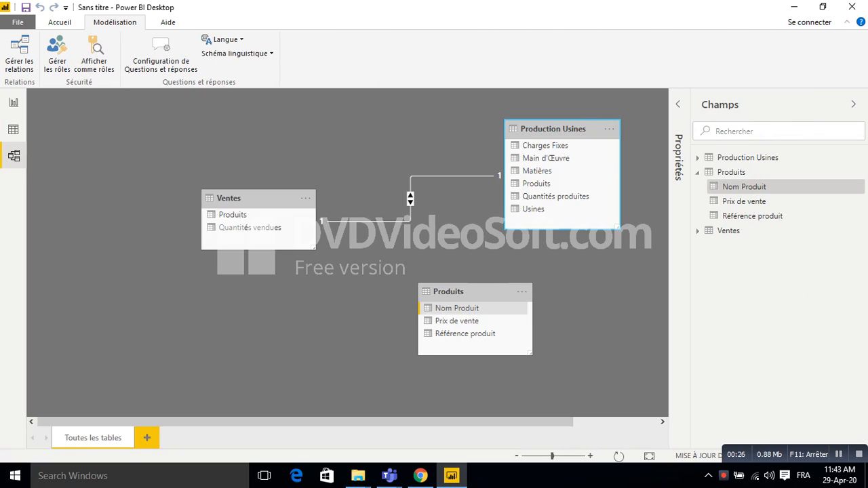
{"action": "left_click", "coordinate": [13, 130]}
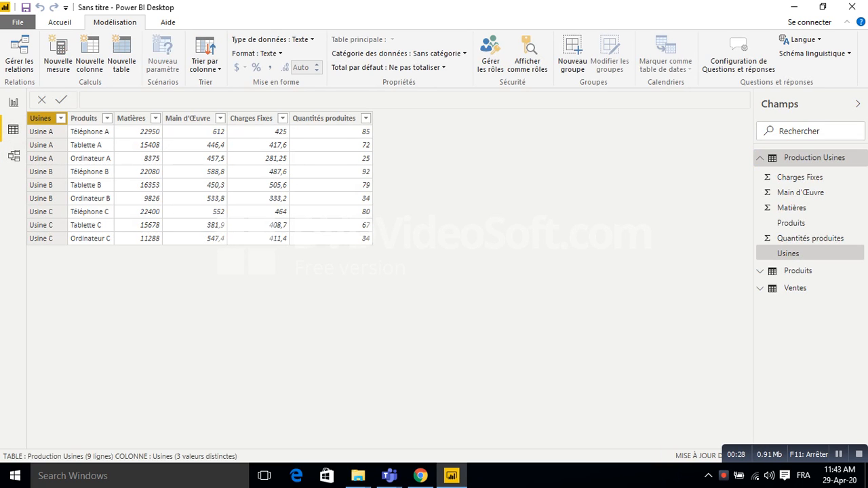
{"action": "left_click", "coordinate": [795, 288]}
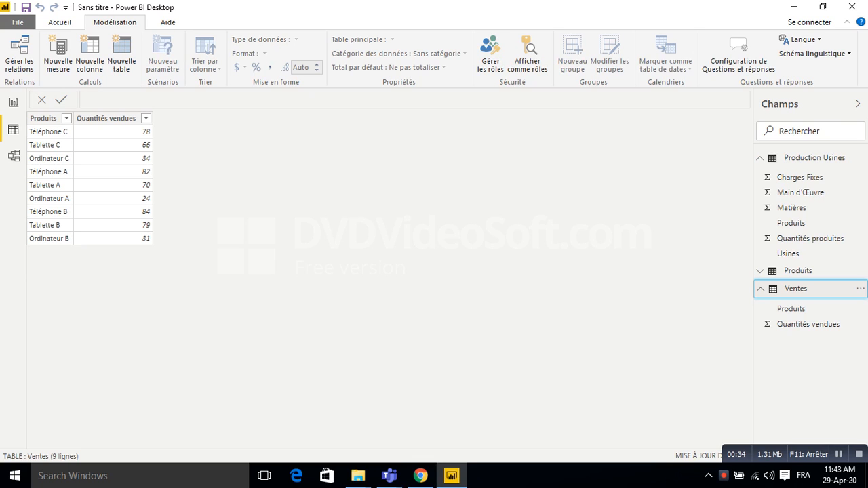
Start a calculated column named Qté vendues in the Produits table with the RELATED function, leaving its argument empty
{"action": "left_click", "coordinate": [798, 271]}
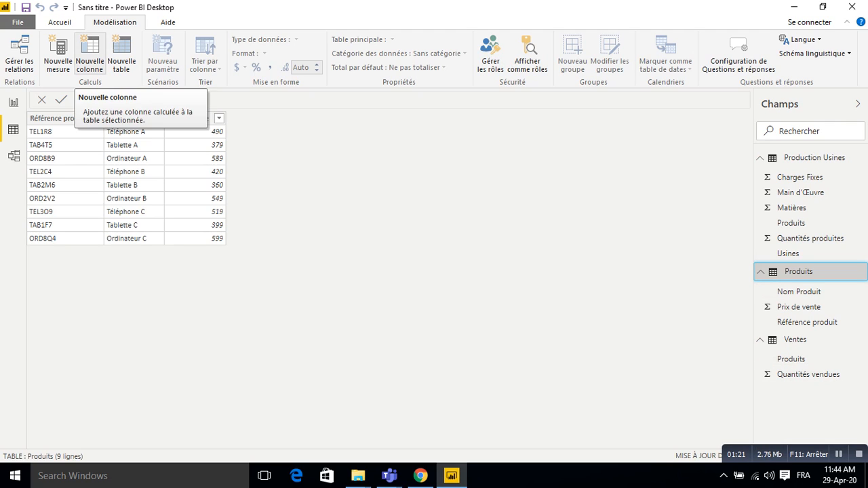
{"action": "left_click", "coordinate": [90, 55]}
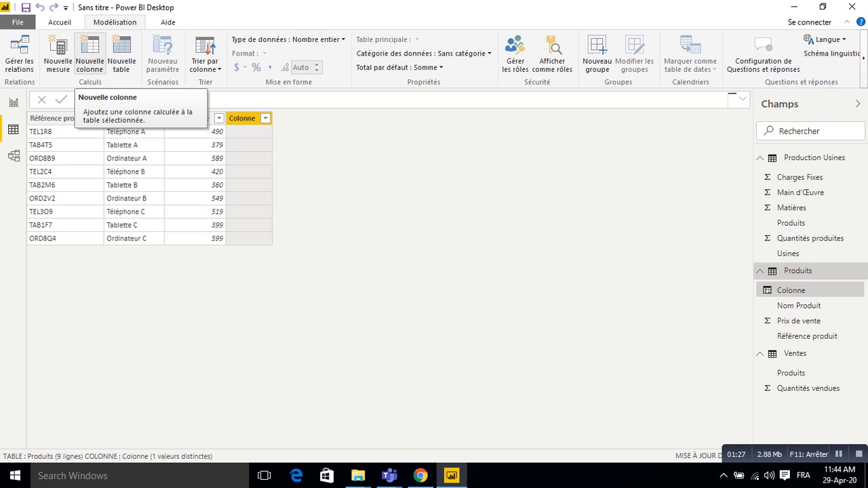
{"action": "type", "text": "Q"}
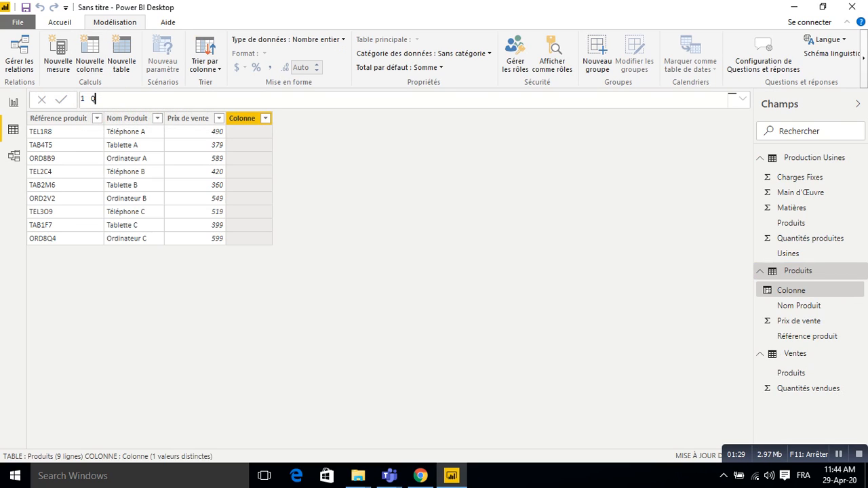
{"action": "type", "text": "té"}
{"action": "type", "text": "vendues =rela"}
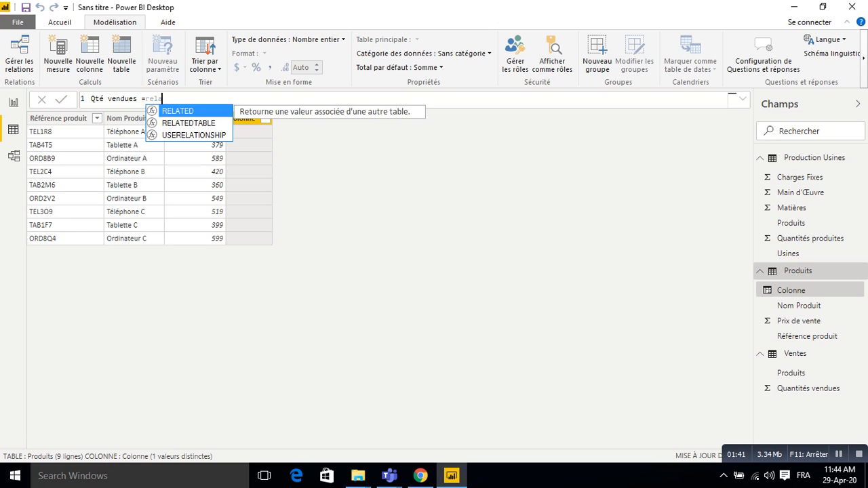
{"action": "key", "text": "Tab"}
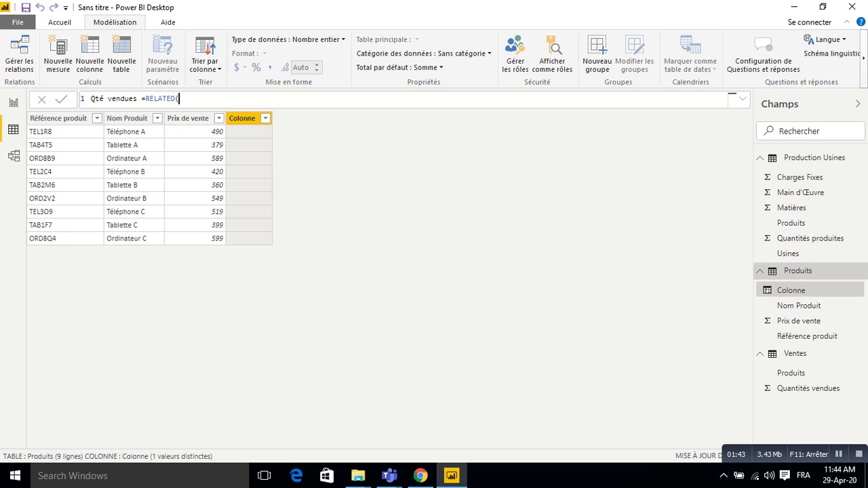
{"action": "type", "text": "'"}
{"action": "key", "text": "BackSpace"}
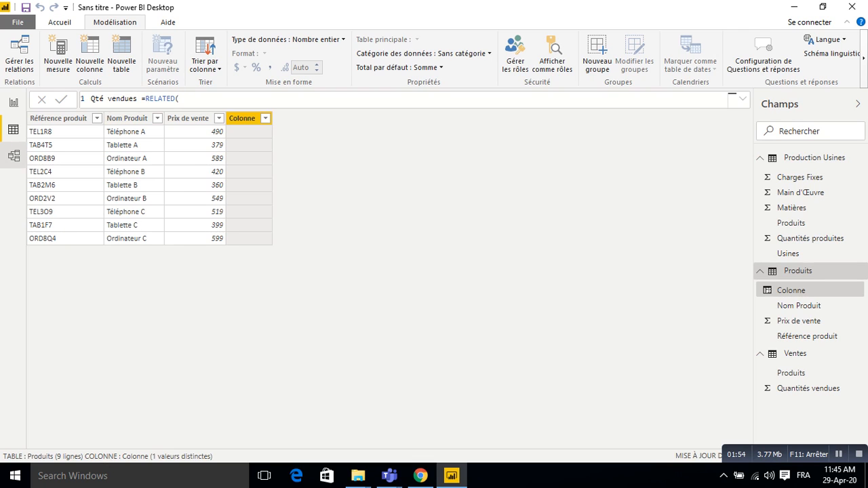
Create a model relationship from Nom Produit in the Produits table to Produits in the Ventes table
{"action": "left_click", "coordinate": [14, 156]}
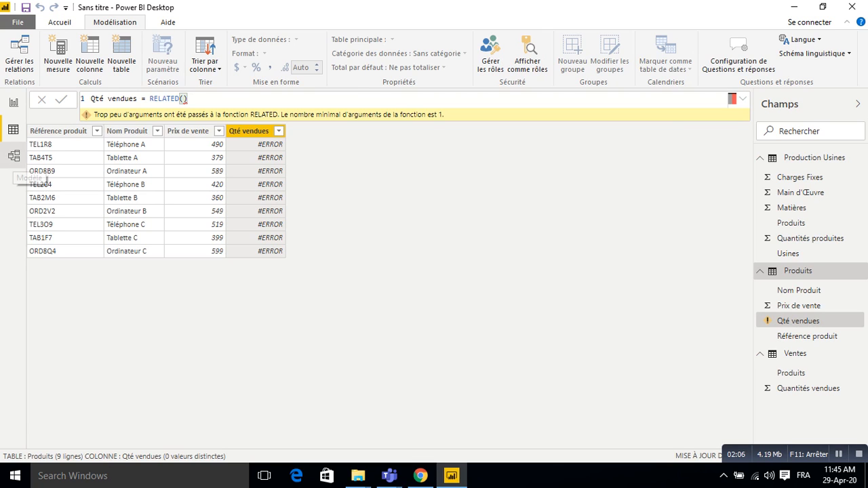
{"action": "left_click", "coordinate": [13, 155]}
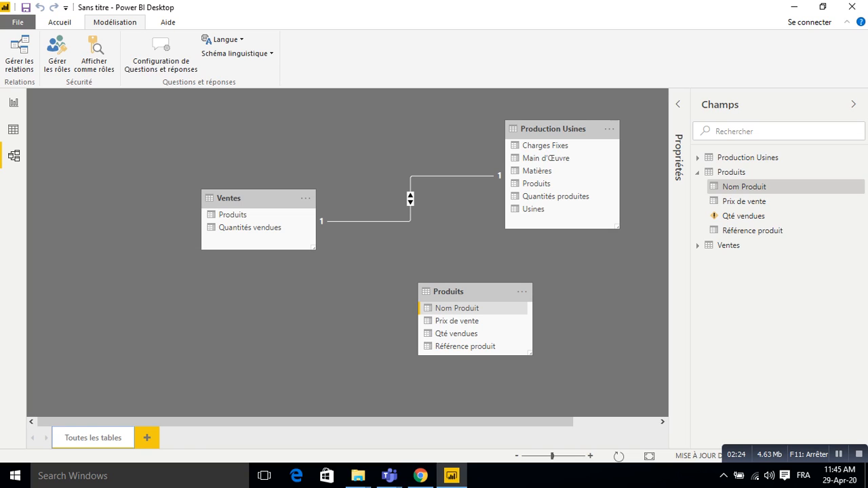
{"action": "left_click_drag", "start_coordinate": [448, 308], "coordinate": [229, 216]}
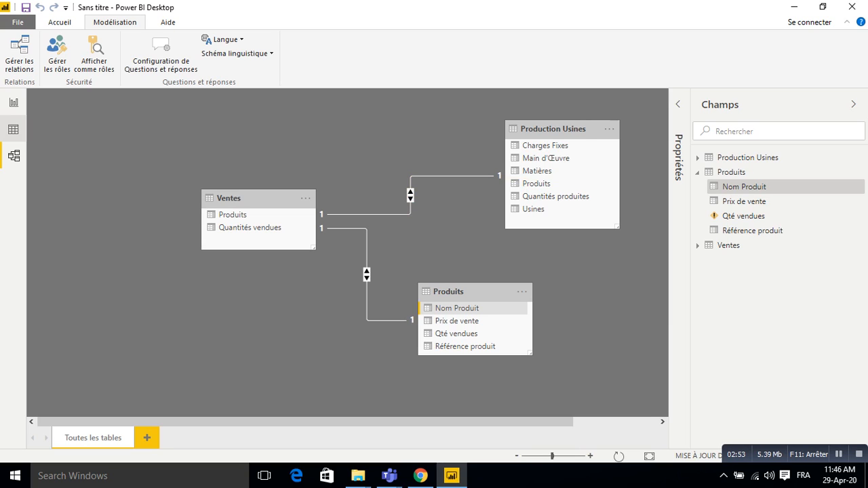
Complete the Qté vendues column formula as RELATED(Ventes[Quantités vendues]) in the Produits table
{"action": "left_click", "coordinate": [13, 129]}
{"action": "key", "text": "BackSpace"}
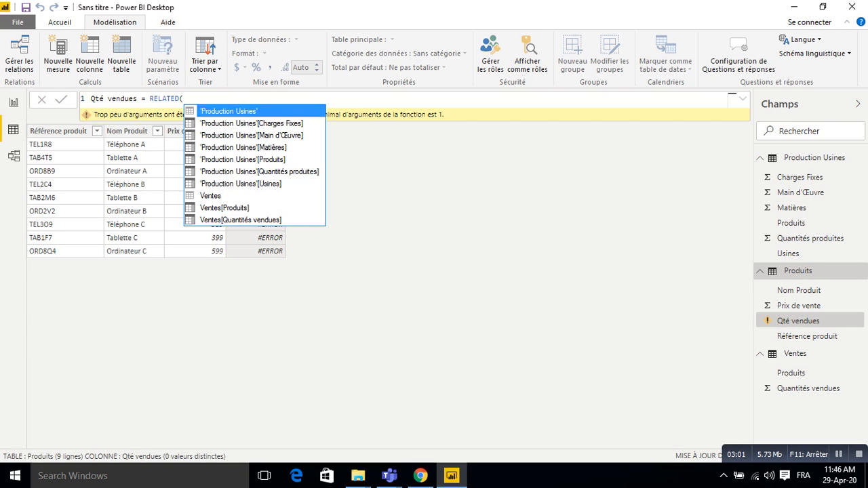
{"action": "key", "text": "Up"}
{"action": "key", "text": "Tab"}
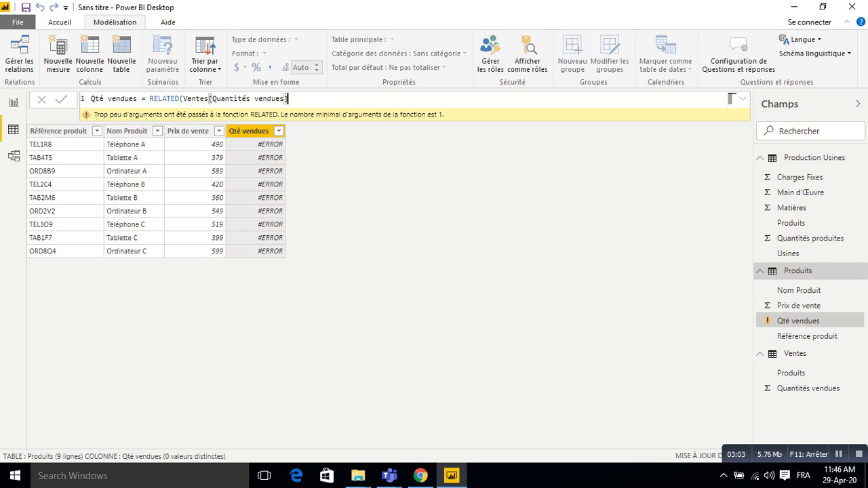
{"action": "type", "text": ")"}
{"action": "key", "text": "Return"}
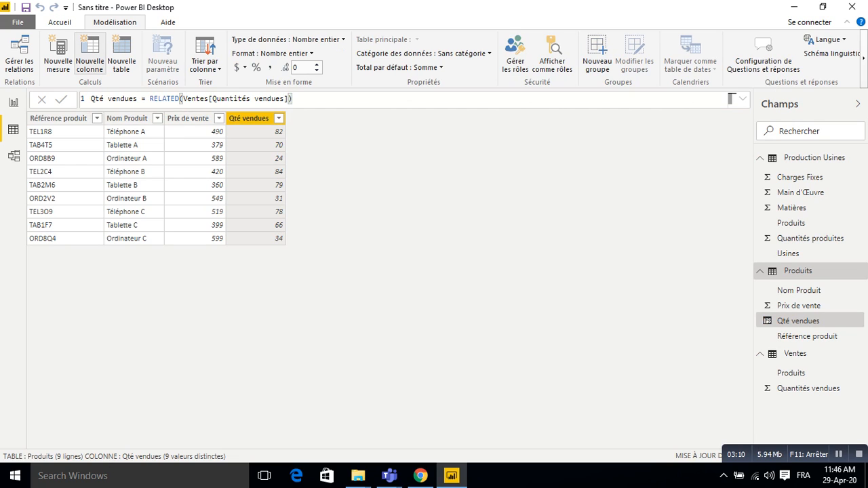
Add a calculated column Total CA par produit to the Produits table with the formula Produits[Prix de vente]*Produits[Qté vendues]
{"action": "left_click", "coordinate": [90, 54]}
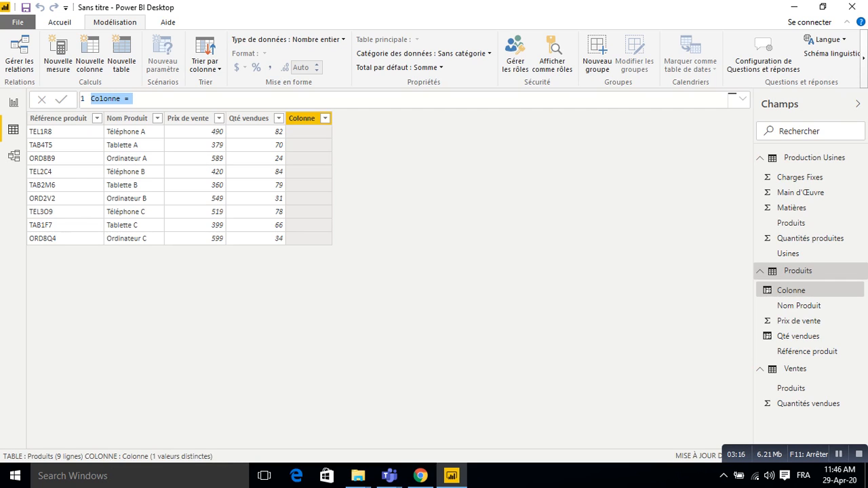
{"action": "type", "text": "Total C"}
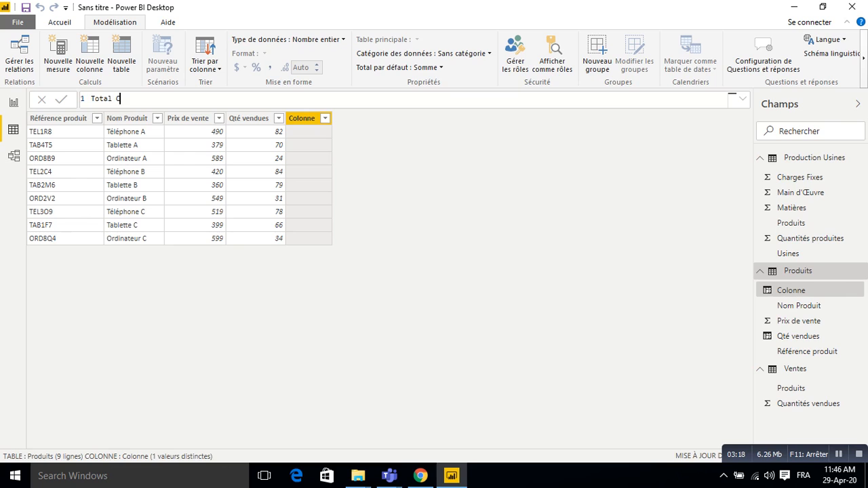
{"action": "type", "text": "A par produit =pr"}
{"action": "type", "text": "ix"}
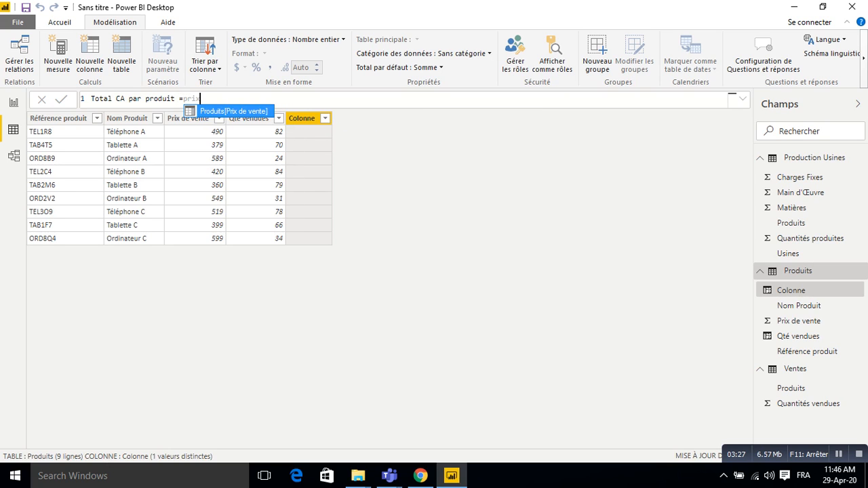
{"action": "key", "text": "Tab"}
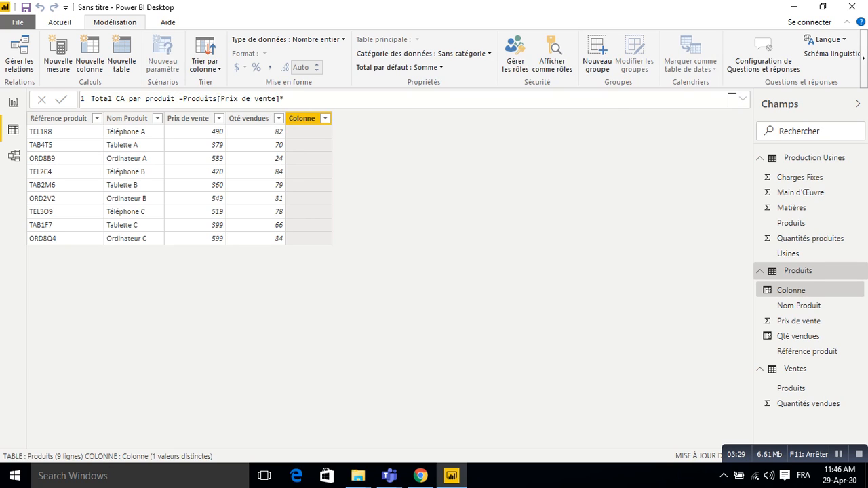
{"action": "type", "text": "*qté"}
{"action": "key", "text": "BackSpace"}
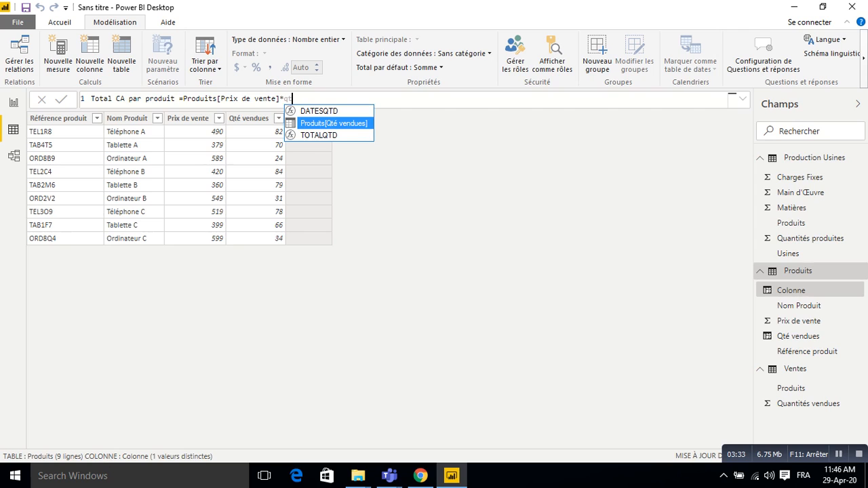
{"action": "key", "text": "Tab"}
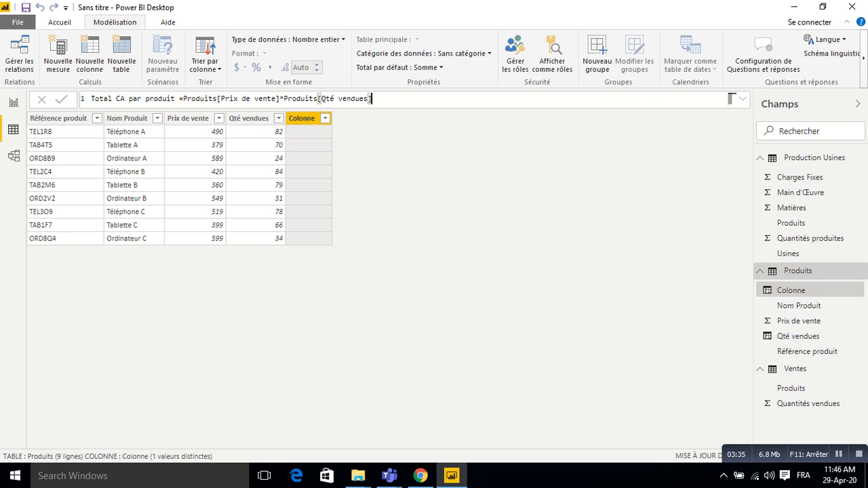
{"action": "key", "text": "Return"}
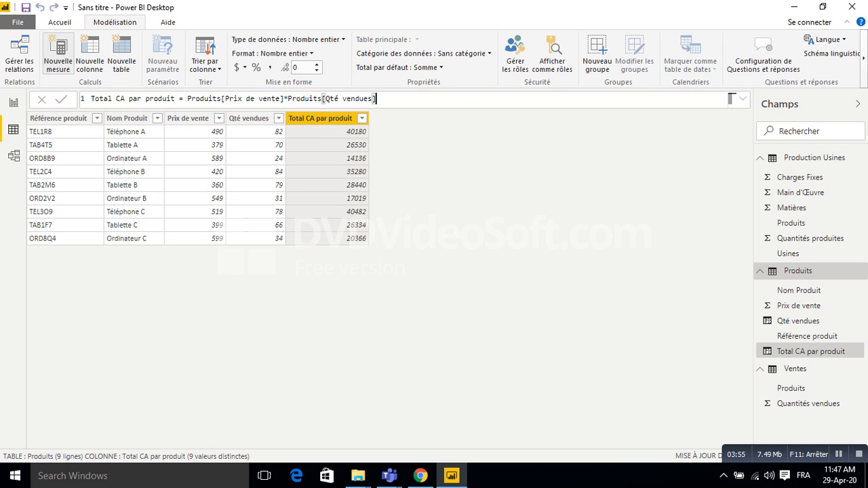
Start a measure named Total CA / Produit in the Produits table, using SUMX with Produits as its table argument
{"action": "left_click", "coordinate": [57, 54]}
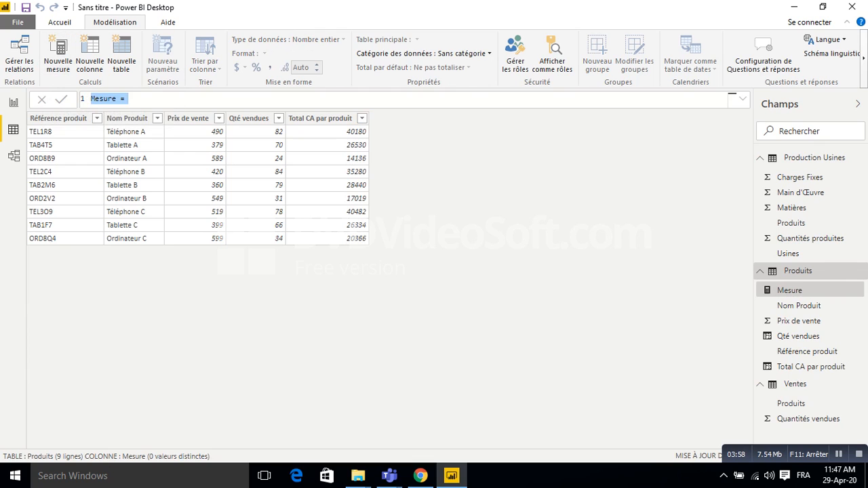
{"action": "type", "text": "T"}
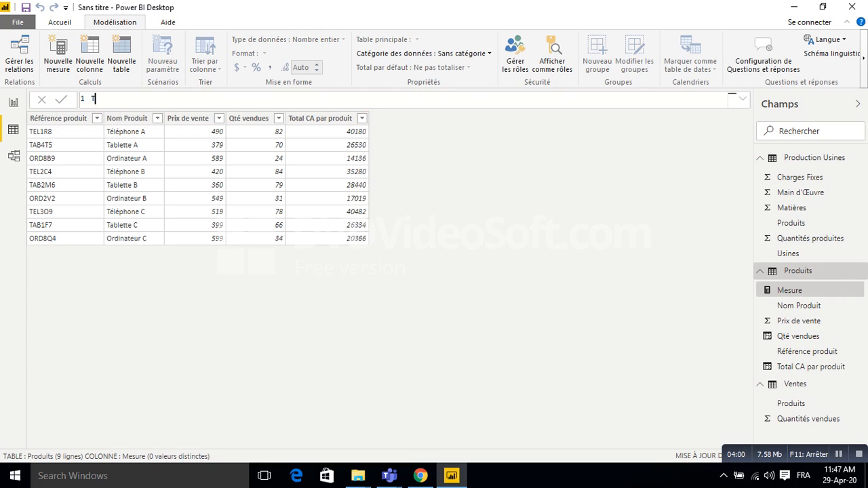
{"action": "type", "text": "otal CA / Produit=sum"}
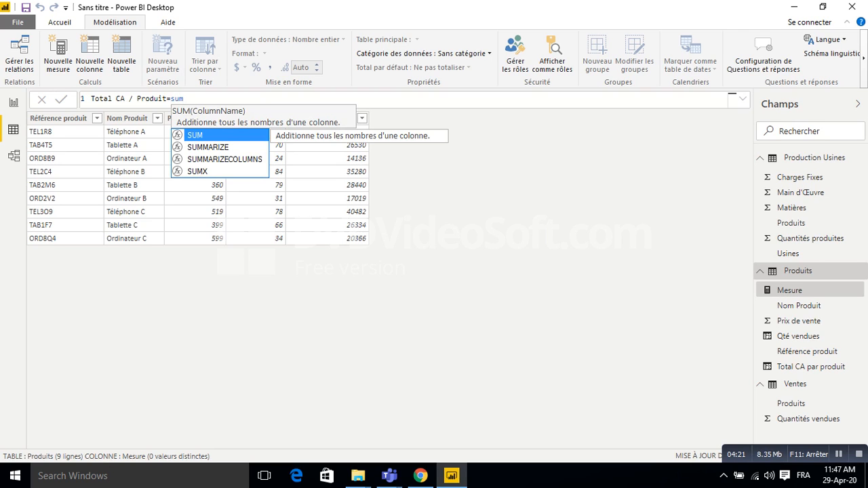
{"action": "key", "text": "Down"}
{"action": "key", "text": "Down"}
{"action": "key", "text": "Down"}
{"action": "key", "text": "Tab"}
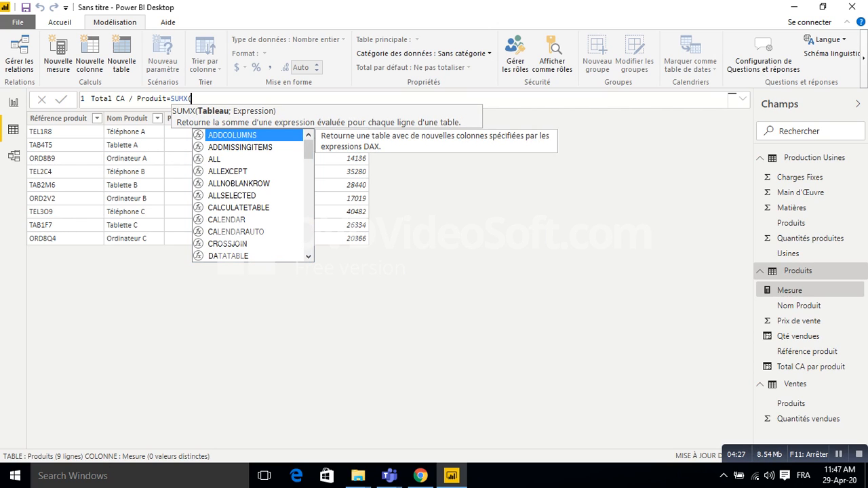
{"action": "type", "text": "p"}
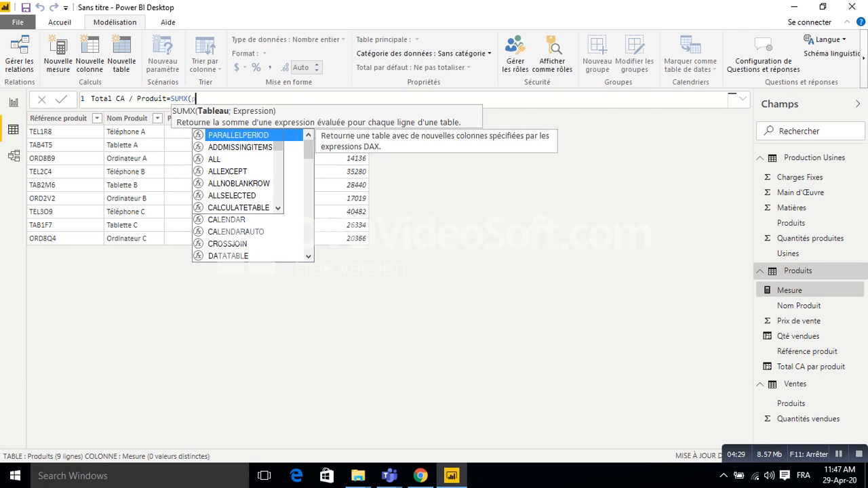
{"action": "type", "text": "r"}
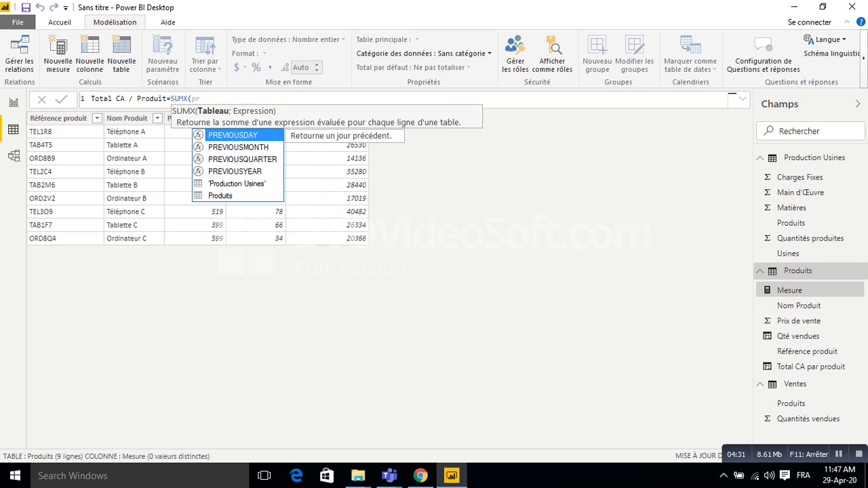
{"action": "key", "text": "Down"}
{"action": "key", "text": "Down"}
{"action": "key", "text": "Down"}
{"action": "key", "text": "Down"}
{"action": "key", "text": "Down"}
{"action": "key", "text": "Tab"}
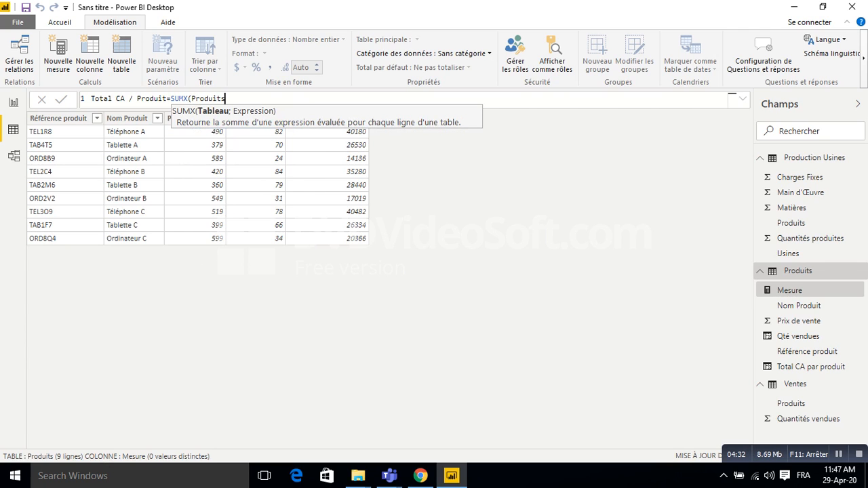
Complete the measure's SUMX expression with Produits[Prix de vente]*Produits[Qté vendues] and commit the formula
{"action": "type", "text": ";"}
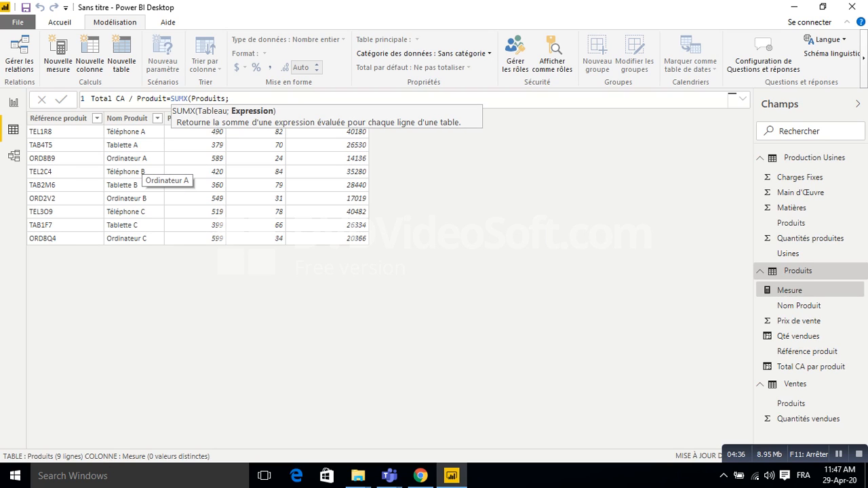
{"action": "type", "text": "pr"}
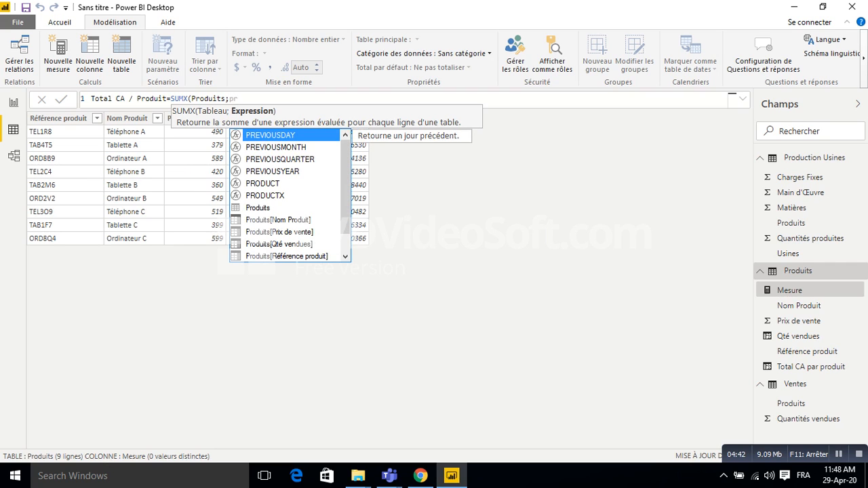
{"action": "key", "text": "Down"}
{"action": "key", "text": "Down"}
{"action": "key", "text": "Down"}
{"action": "key", "text": "Down"}
{"action": "key", "text": "Down"}
{"action": "key", "text": "Down"}
{"action": "key", "text": "Down"}
{"action": "key", "text": "Down"}
{"action": "key", "text": "Tab"}
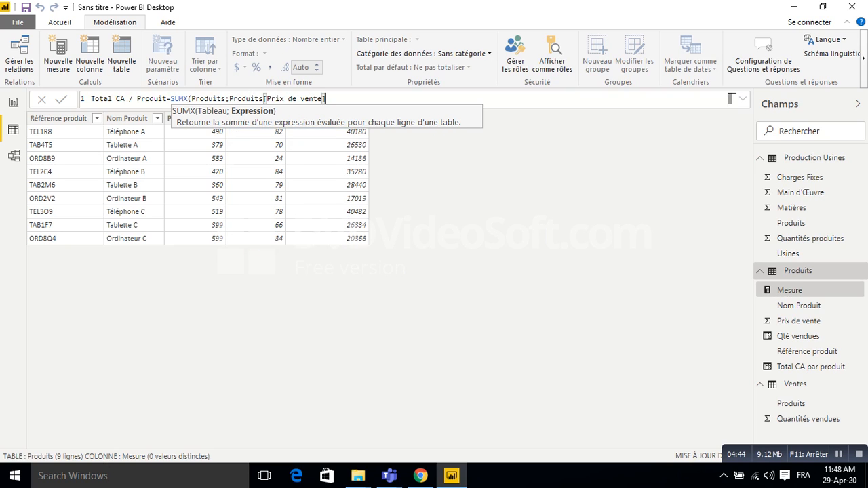
{"action": "type", "text": "*"}
{"action": "type", "text": "qt"}
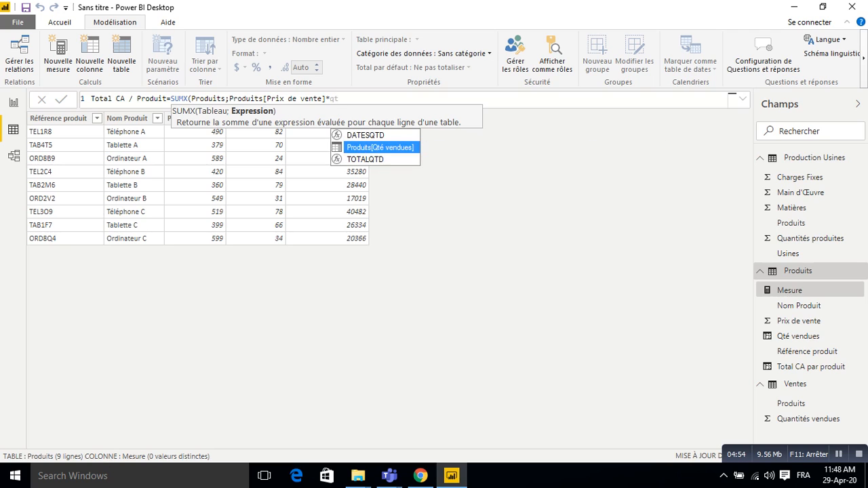
{"action": "key", "text": "Tab"}
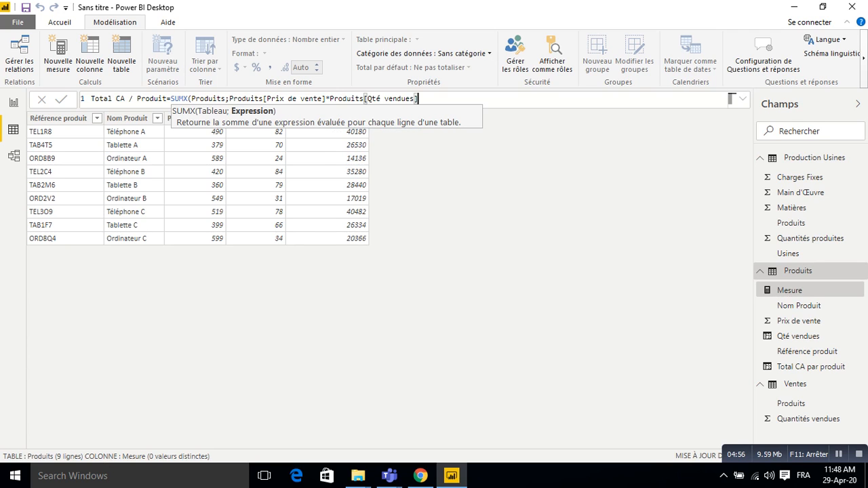
{"action": "type", "text": ")"}
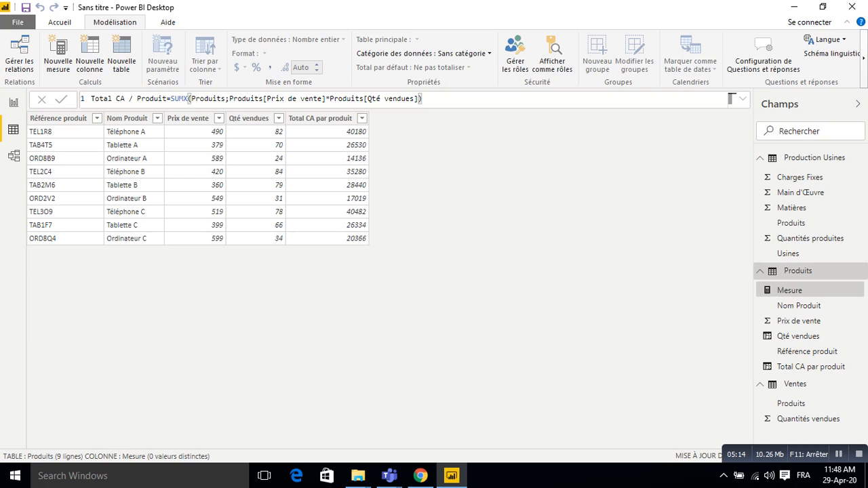
{"action": "key", "text": "Return"}
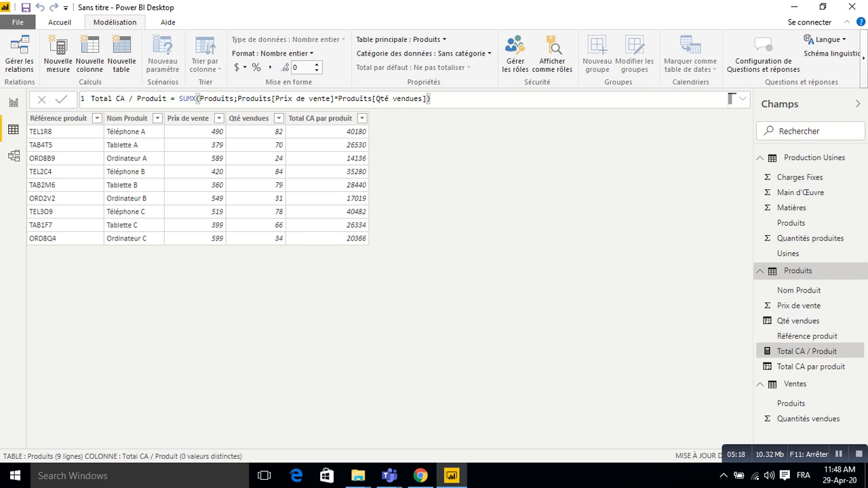
Switch to the report view on Page 1
{"action": "left_click", "coordinate": [13, 102]}
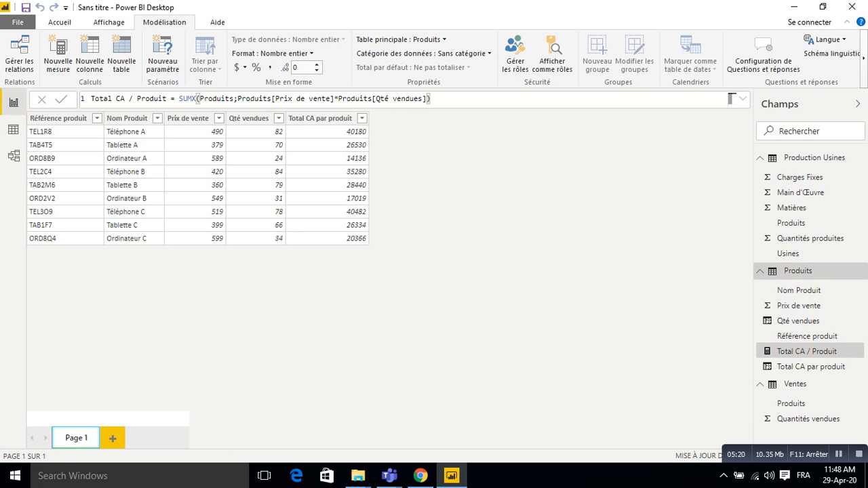